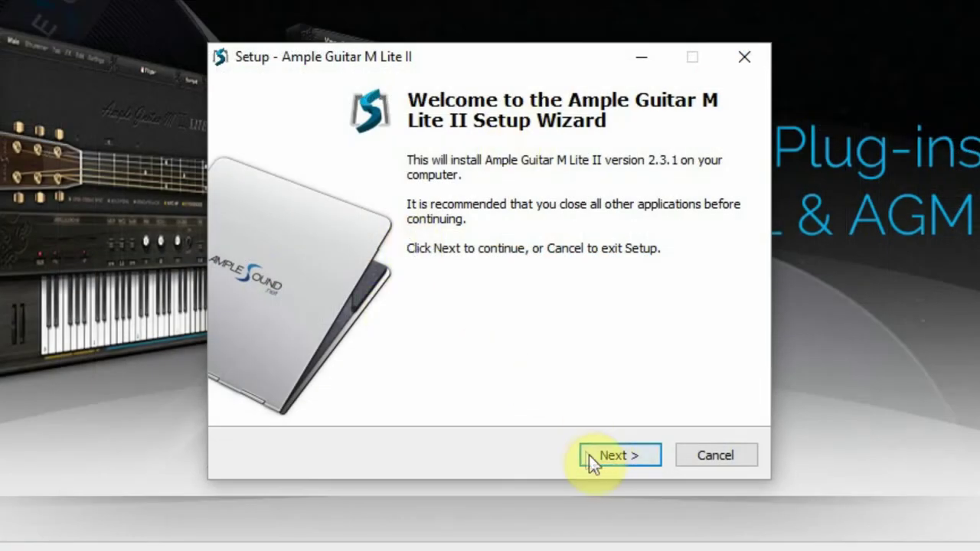
Accept the license and keep default install, 64/32-bit VST, sample data, component and Start Menu settings.
{"action": "left_click", "coordinate": [606, 454]}
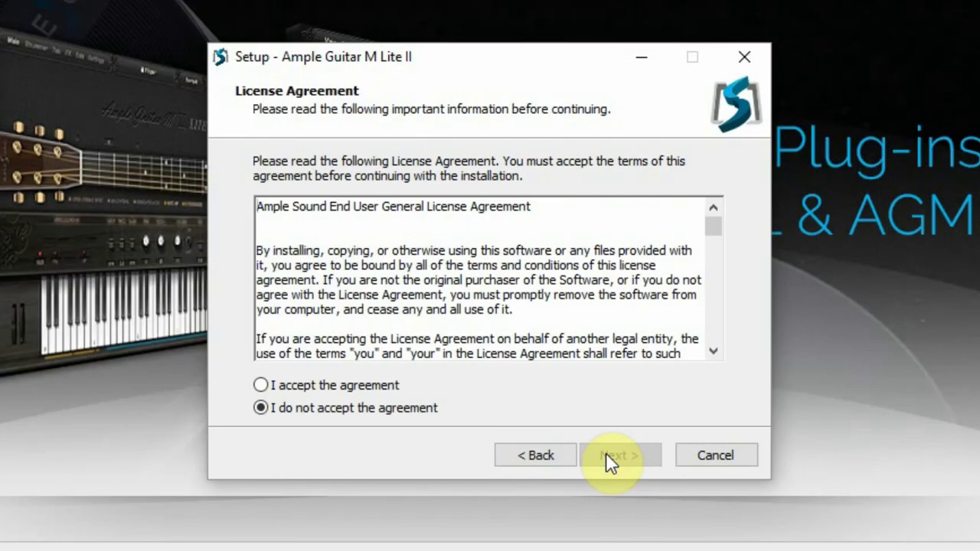
{"action": "left_click", "coordinate": [621, 458]}
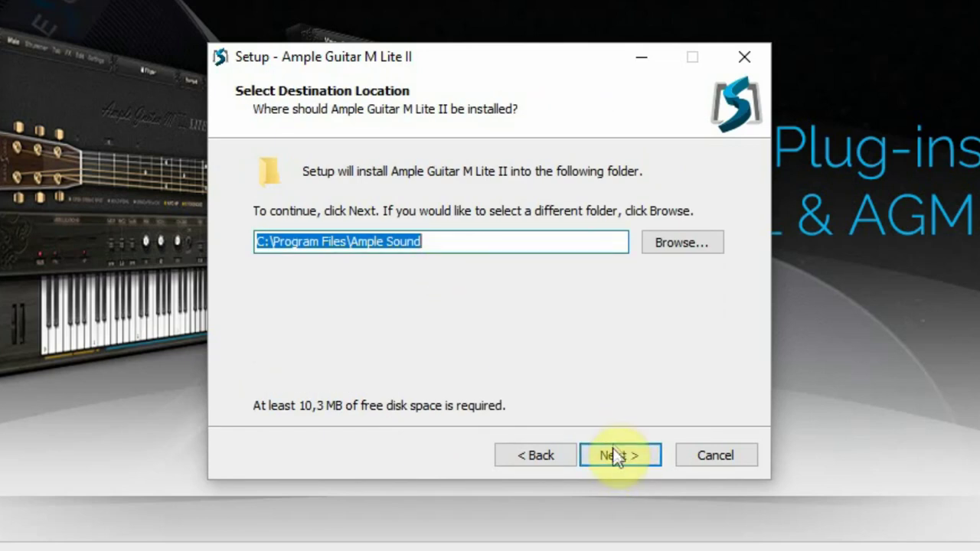
{"action": "left_click", "coordinate": [620, 460]}
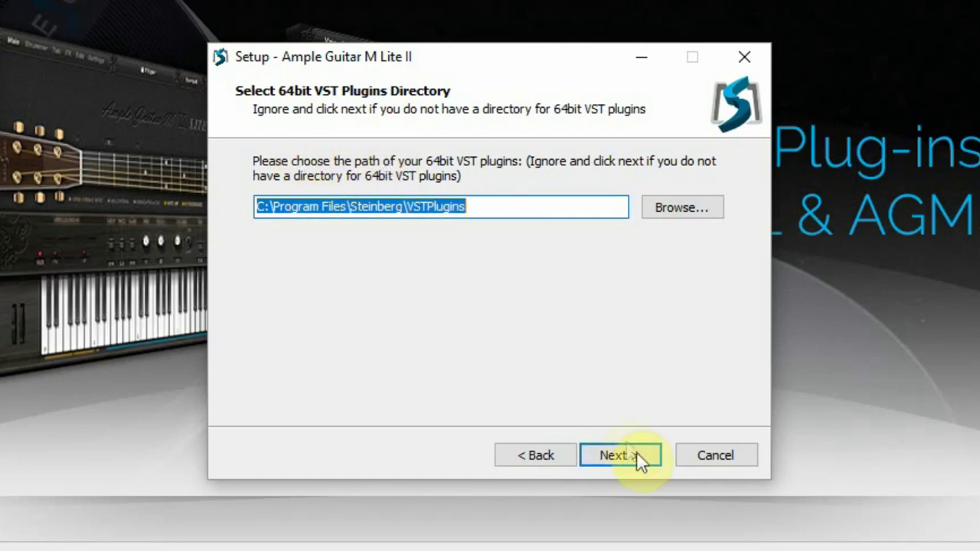
{"action": "left_click", "coordinate": [636, 451]}
{"action": "left_click", "coordinate": [640, 458]}
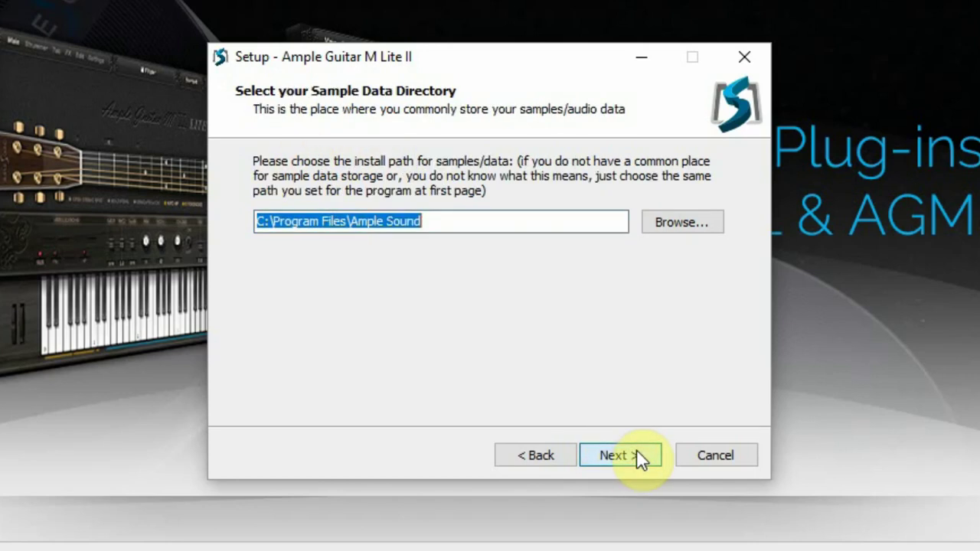
{"action": "left_click", "coordinate": [640, 455]}
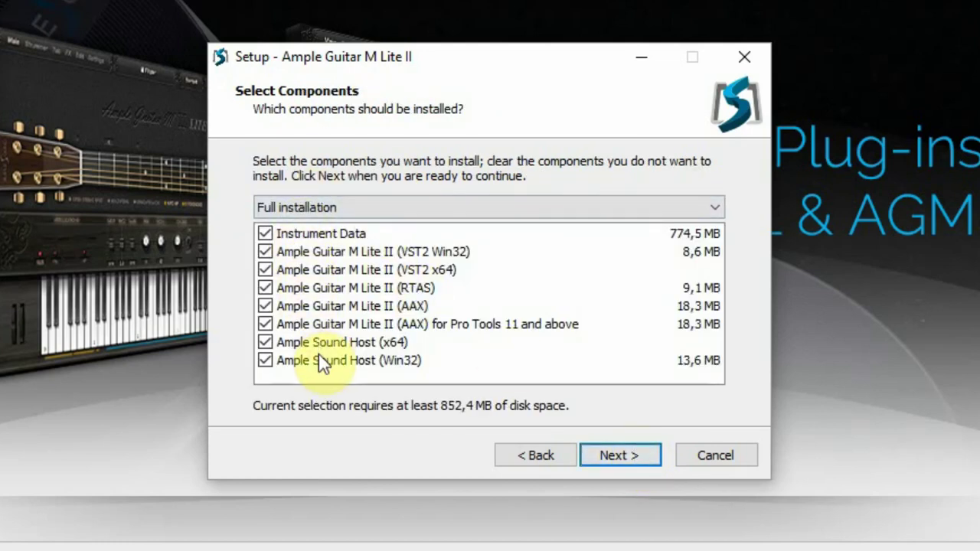
{"action": "left_click", "coordinate": [603, 460]}
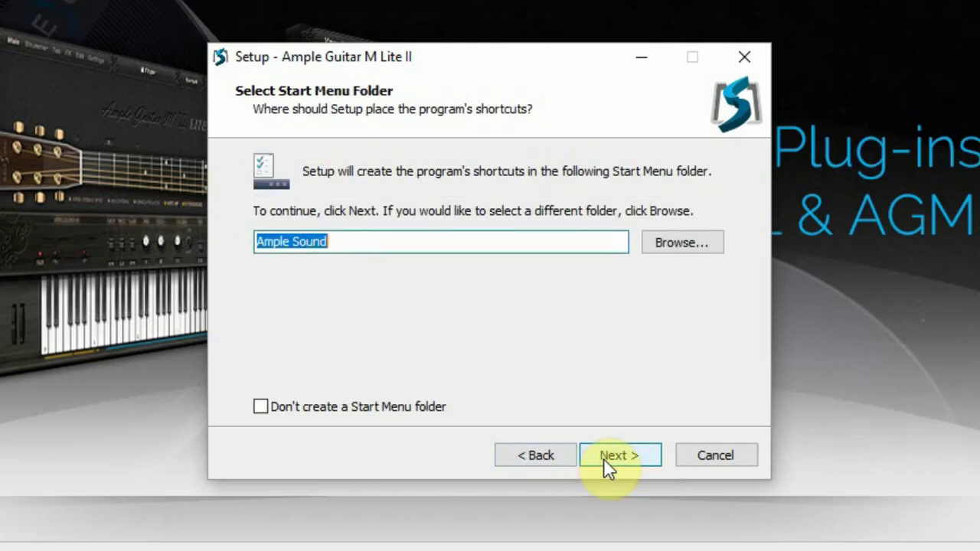
{"action": "left_click", "coordinate": [603, 458]}
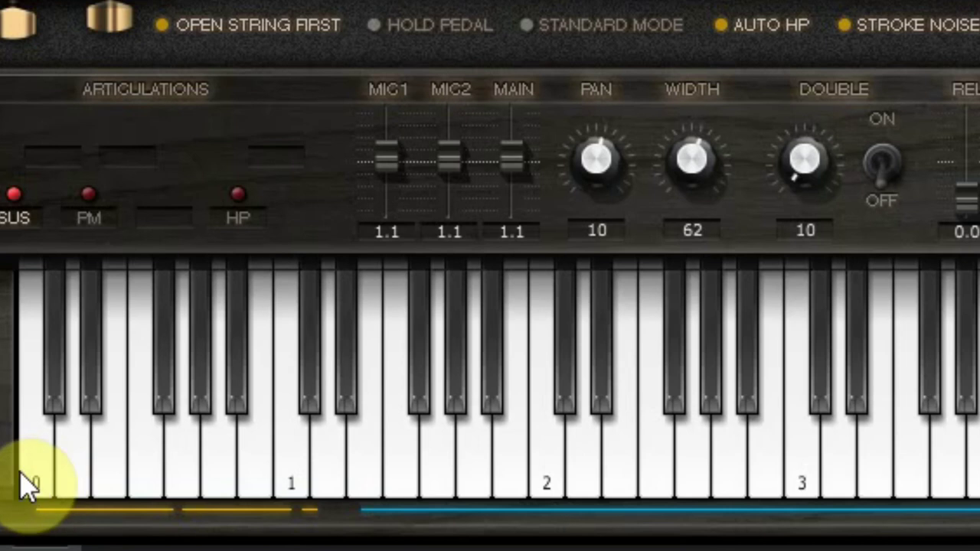
Switch the guitar to palm-mute articulation and raise the release level to 0.6.
{"action": "left_click", "coordinate": [81, 456]}
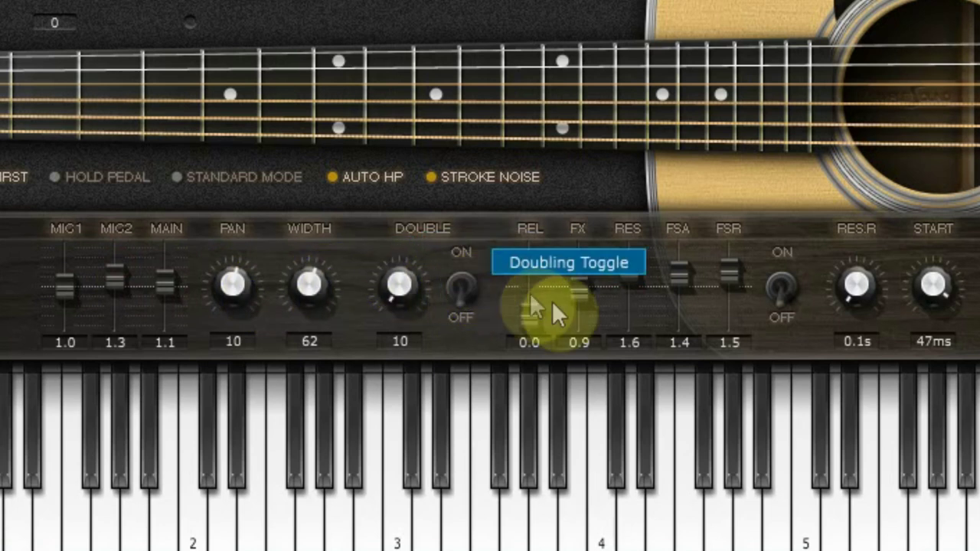
{"action": "left_click_drag", "start_coordinate": [547, 313], "coordinate": [584, 285]}
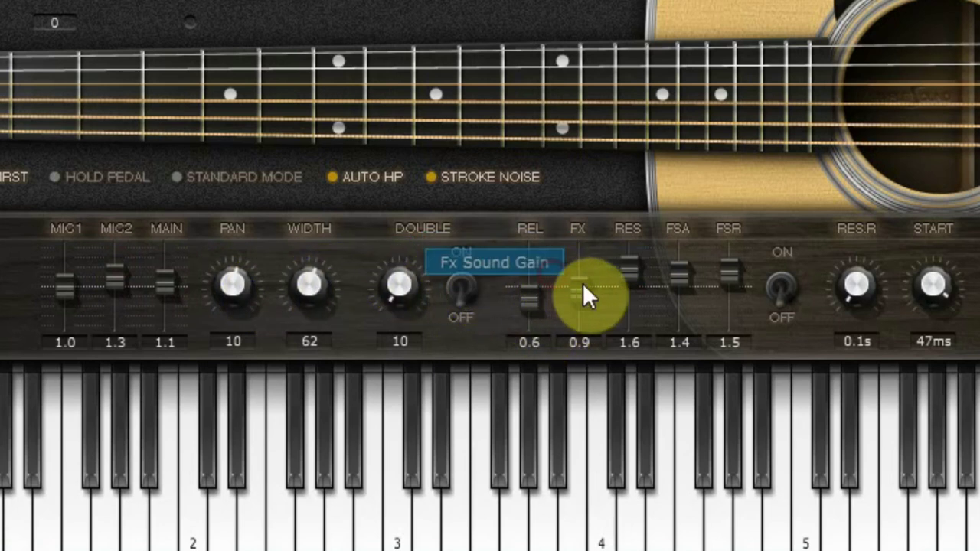
{"action": "left_click", "coordinate": [631, 277]}
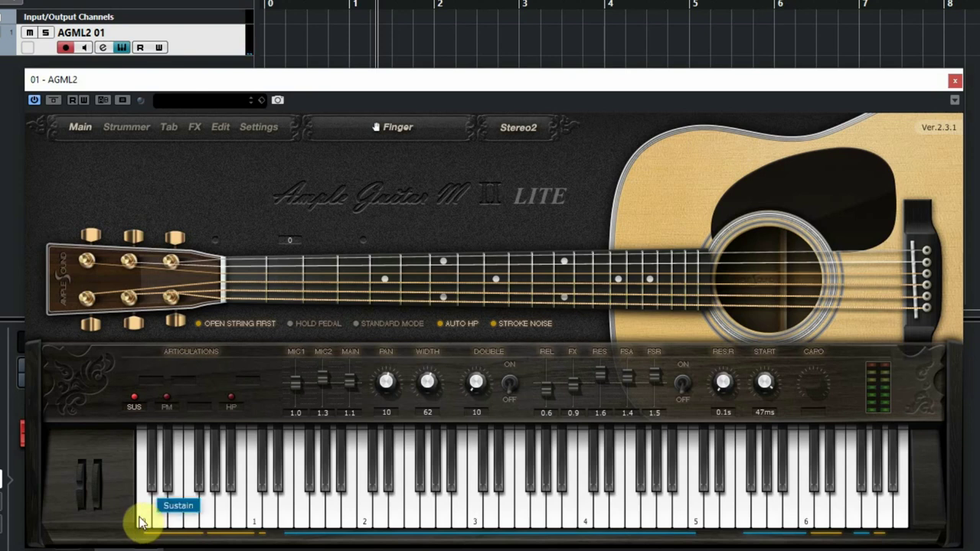
Toggle the Standard Mode switch over to Keyboard Mode.
{"action": "left_click", "coordinate": [370, 321]}
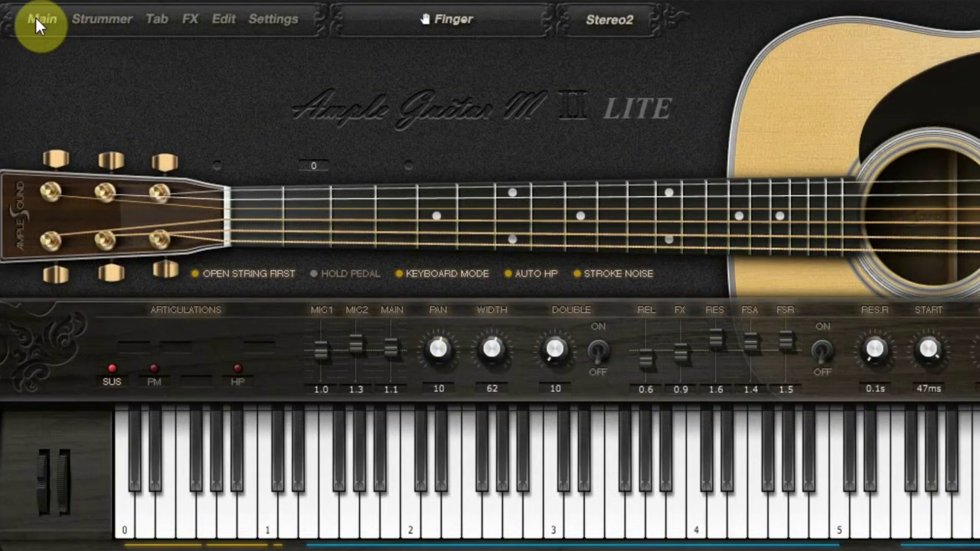
Switch the plugin to its Strummer page to show chords and patterns.
{"action": "left_click", "coordinate": [98, 20]}
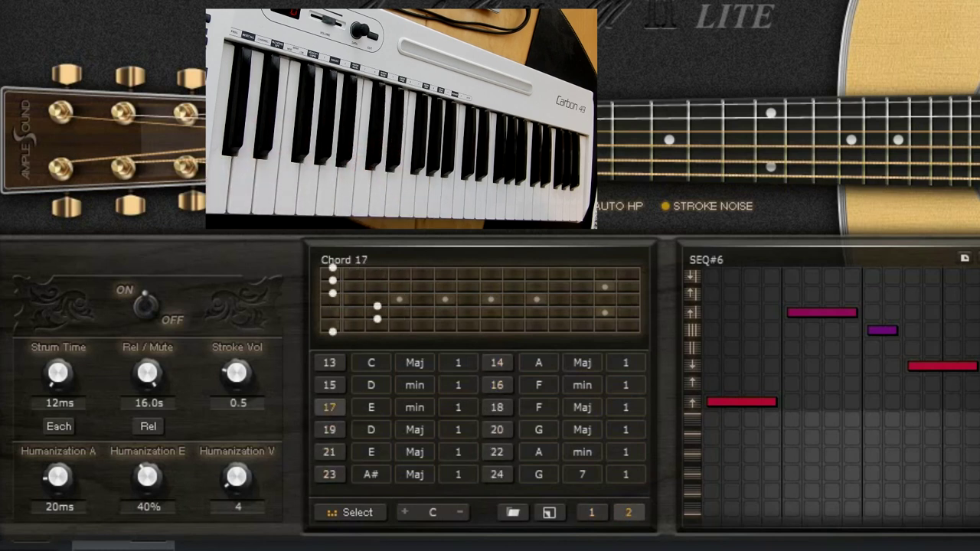
Set chord selection to detect mode, then browse the SEQ44 strum patterns in Load Pattern.
{"action": "left_click", "coordinate": [435, 512]}
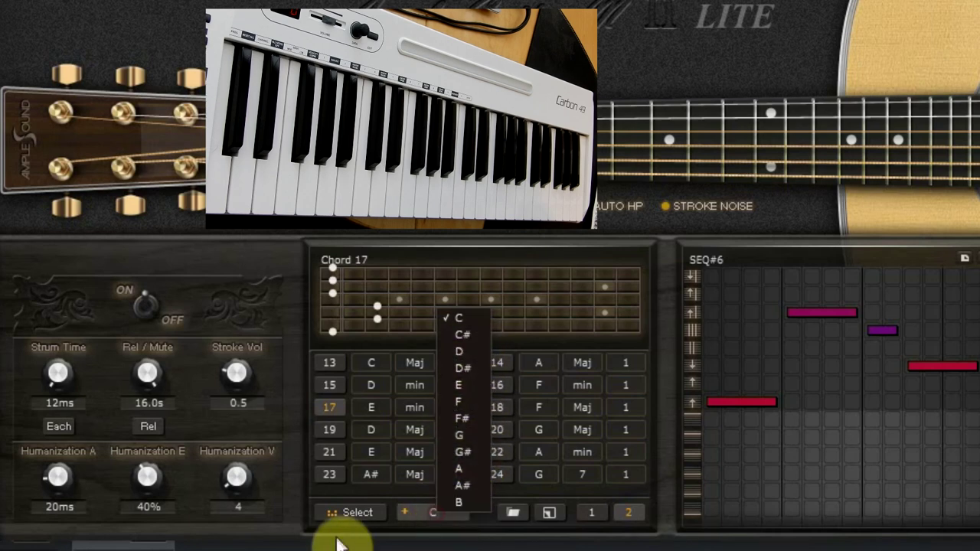
{"action": "left_click", "coordinate": [346, 513]}
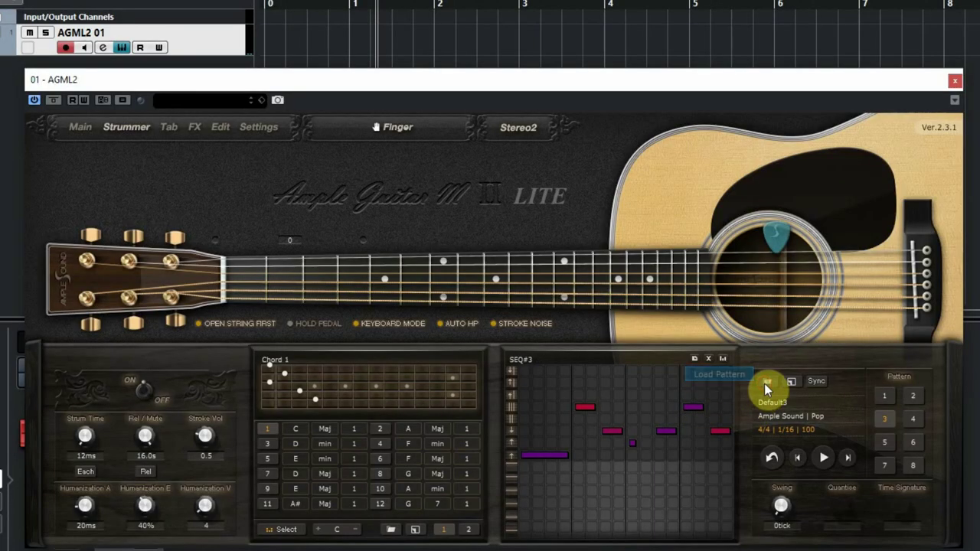
{"action": "left_click", "coordinate": [765, 383]}
{"action": "scroll", "coordinate": [321, 369], "scroll_direction": "down", "scroll_amount": 4}
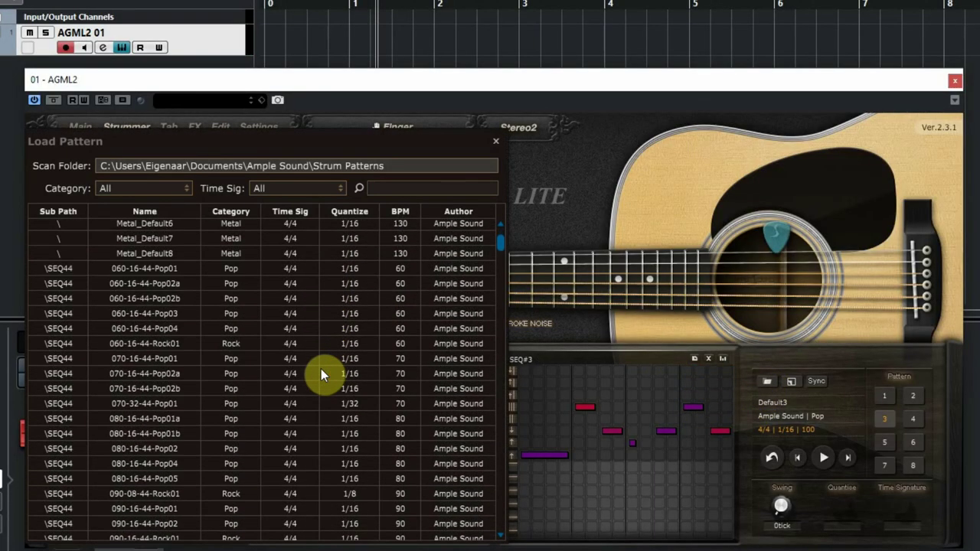
{"action": "scroll", "coordinate": [321, 369], "scroll_direction": "up", "scroll_amount": 5}
{"action": "scroll", "coordinate": [321, 370], "scroll_direction": "down", "scroll_amount": 5}
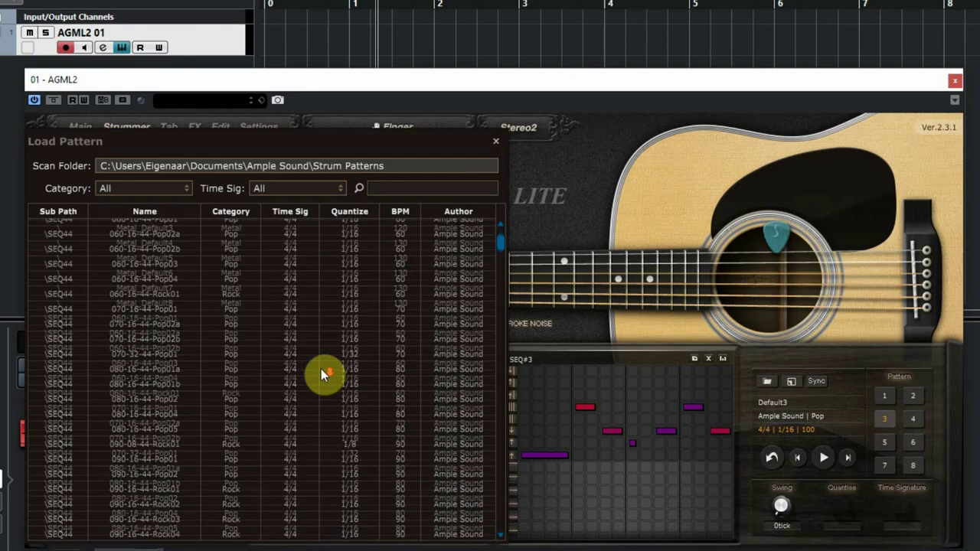
{"action": "scroll", "coordinate": [321, 369], "scroll_direction": "down", "scroll_amount": 5}
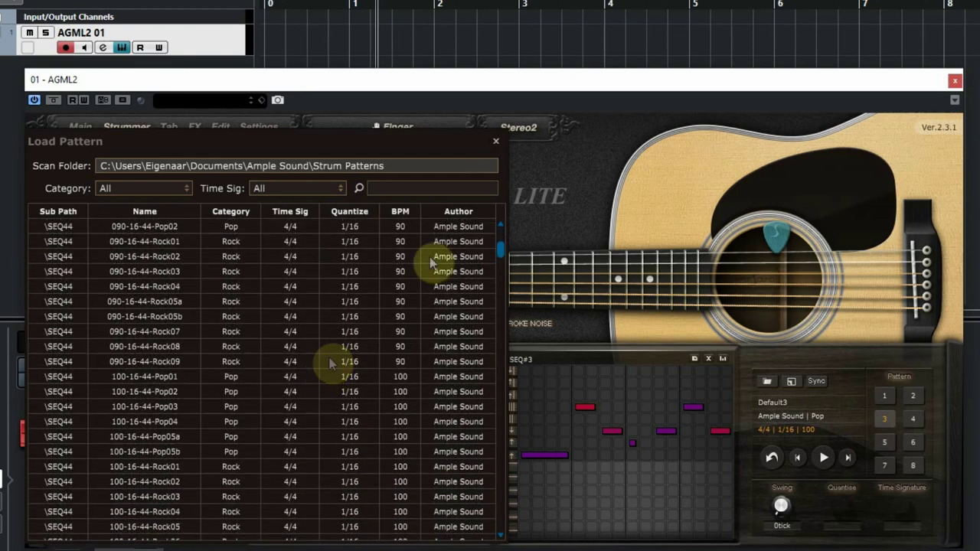
Close the pattern browser and drag the strum pattern onto the AGML2 01 track at bar 1.
{"action": "left_click", "coordinate": [496, 141]}
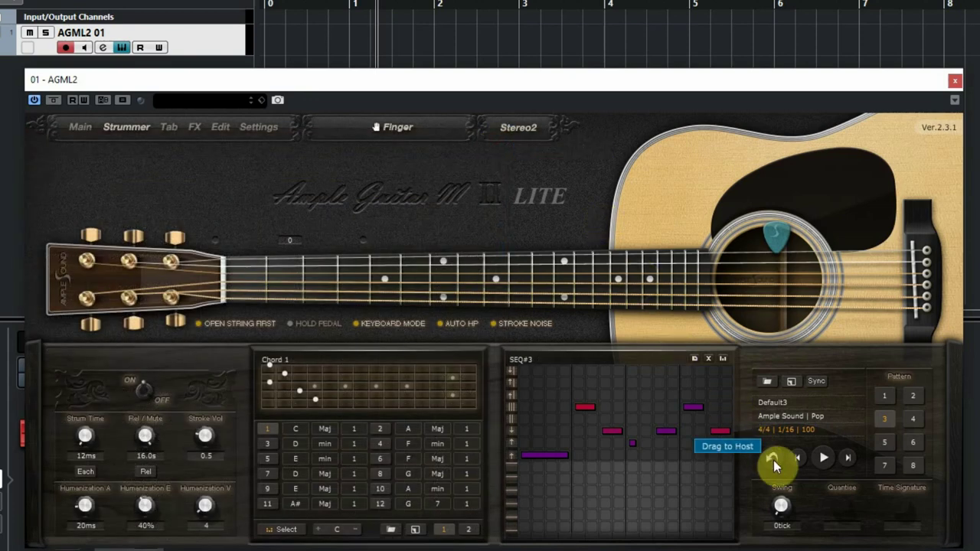
{"action": "left_click_drag", "start_coordinate": [774, 461], "coordinate": [279, 55]}
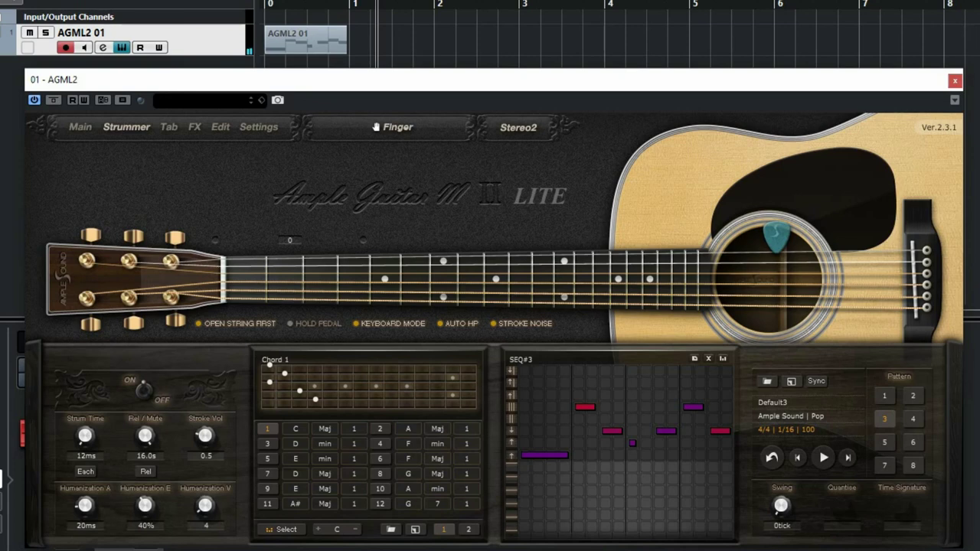
On the Tab page, step through the demo tablature's measures and start playback.
{"action": "left_click", "coordinate": [173, 129]}
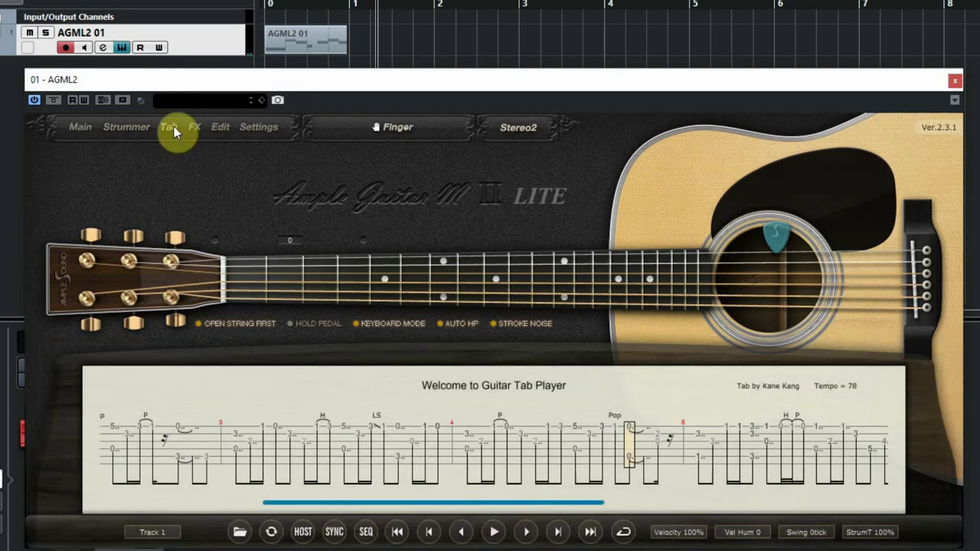
{"action": "left_click", "coordinate": [398, 533]}
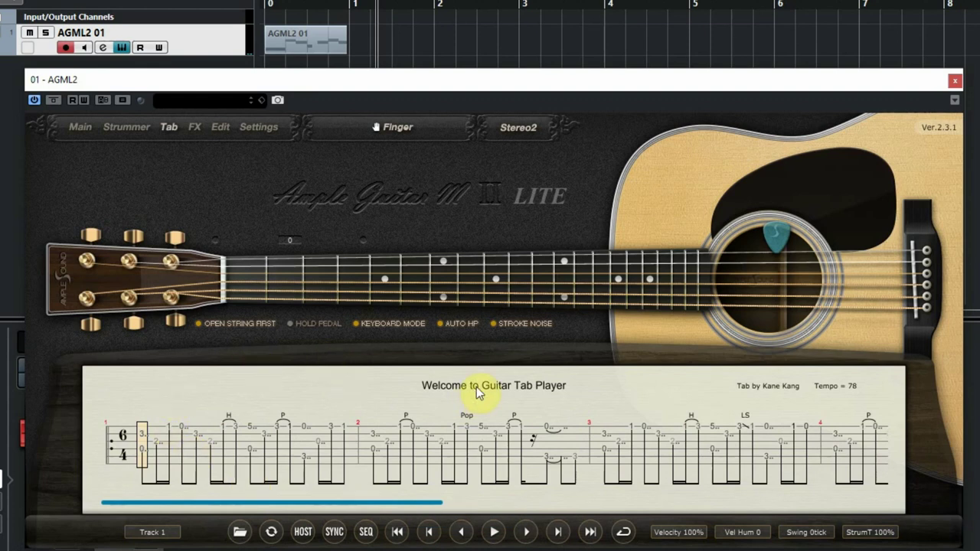
{"action": "left_click", "coordinate": [525, 534]}
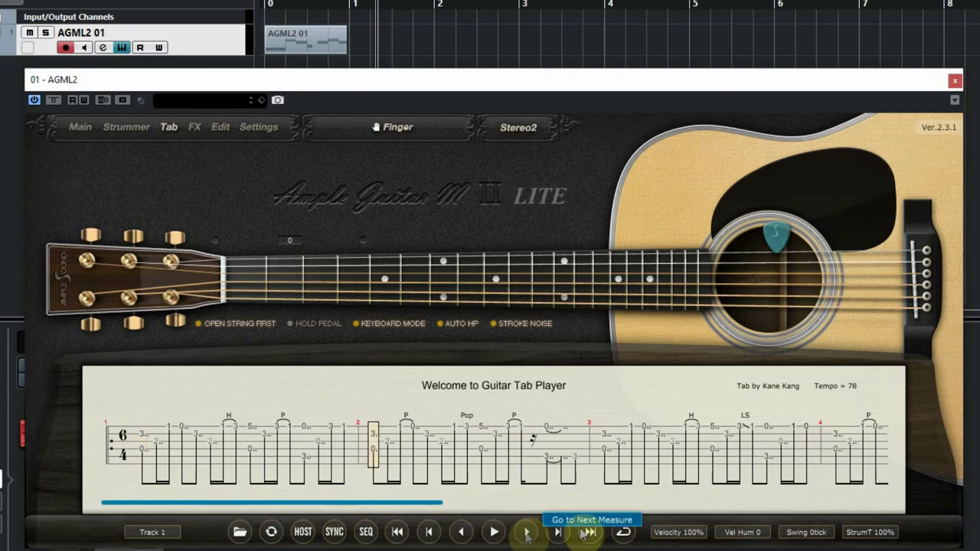
{"action": "left_click", "coordinate": [462, 532]}
{"action": "left_click", "coordinate": [494, 532]}
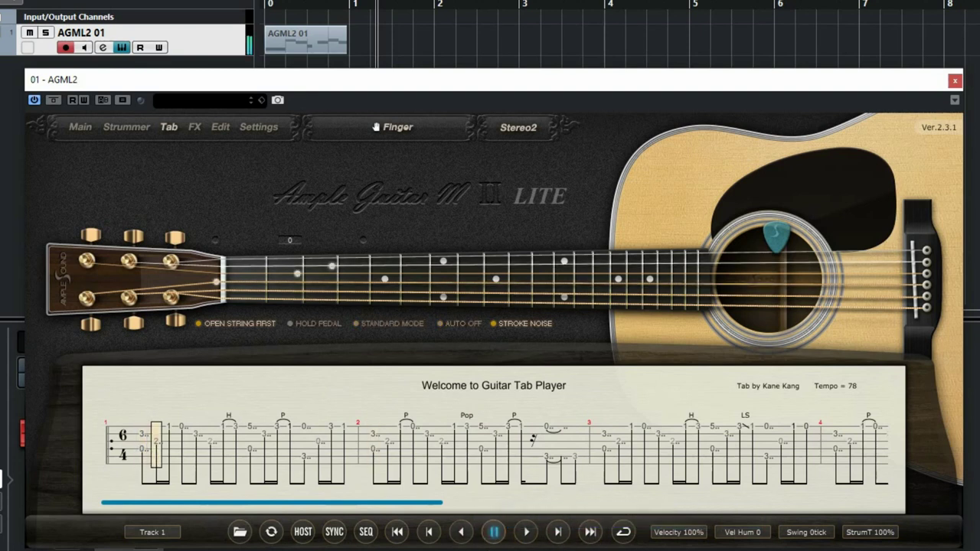
Stop tab playback, show the FX pedalboard and MIDI-learn the Wah pedal to a controller.
{"action": "left_click", "coordinate": [496, 533]}
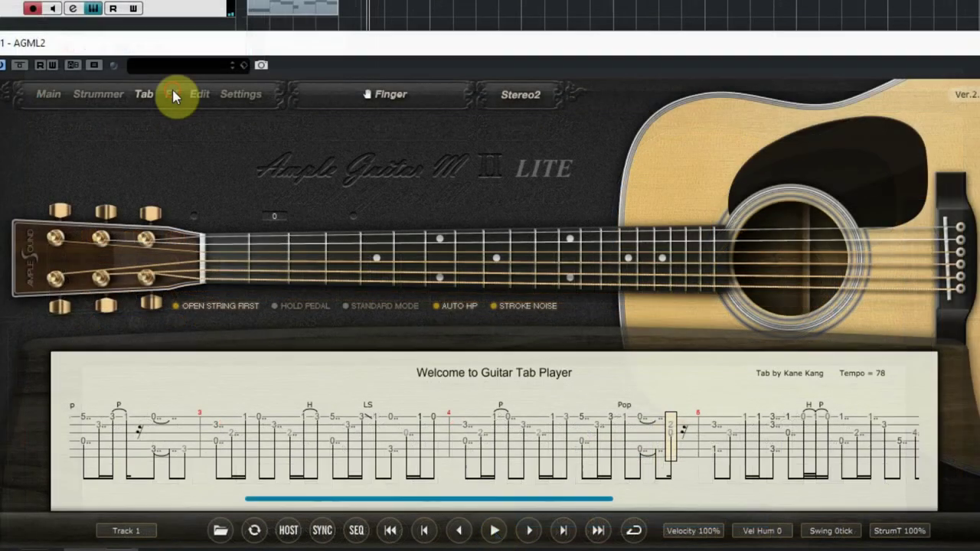
{"action": "left_click", "coordinate": [195, 127]}
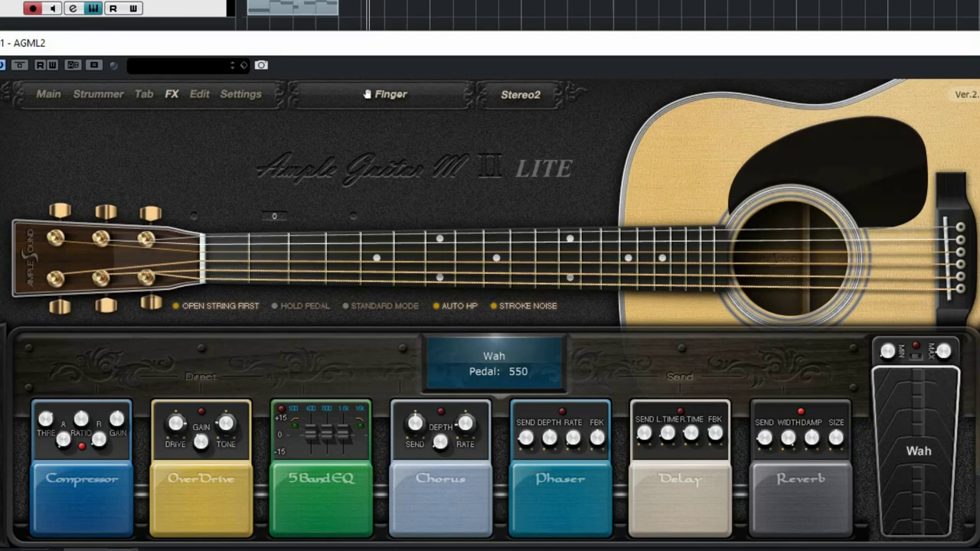
{"action": "right_click", "coordinate": [906, 438]}
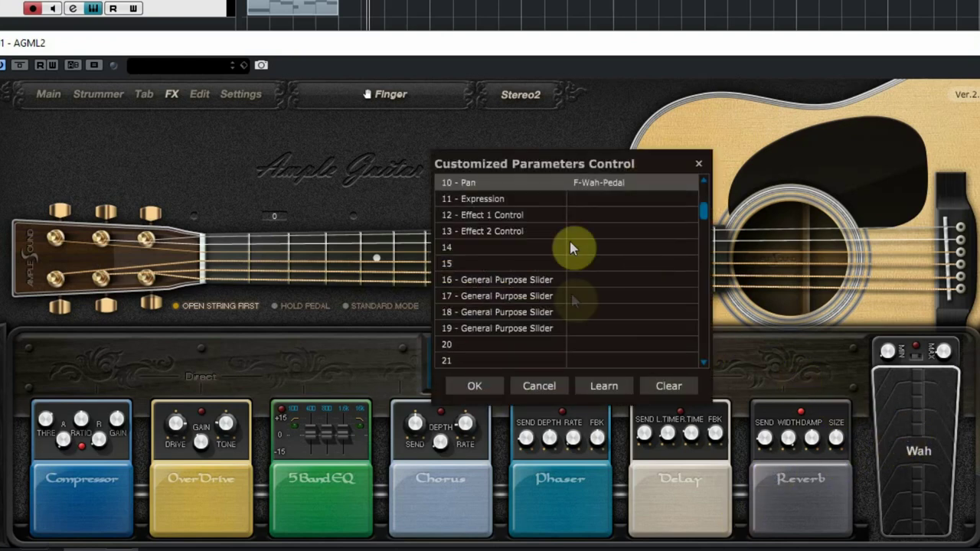
{"action": "left_click", "coordinate": [604, 386]}
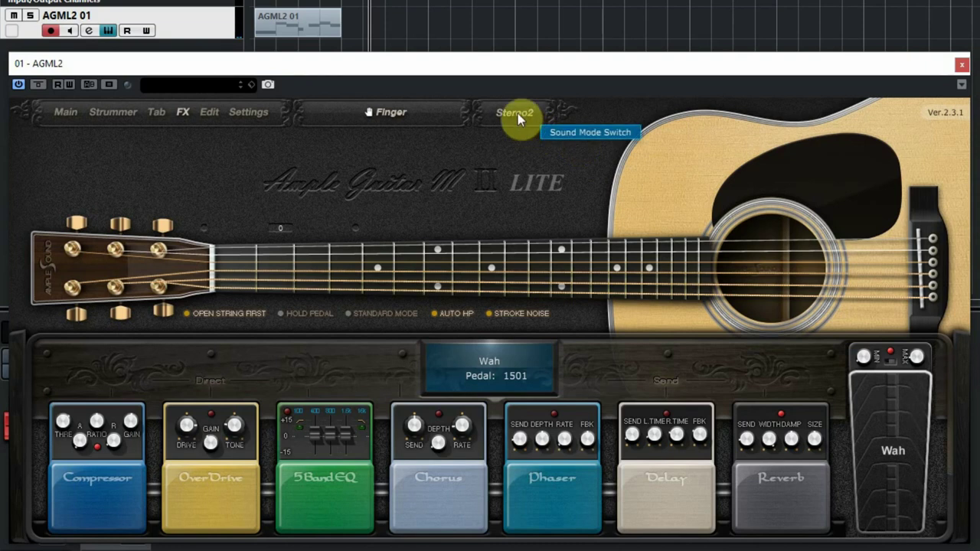
Check the output mode list, leave it at Stereo2, and return to the Main page.
{"action": "left_click", "coordinate": [518, 114]}
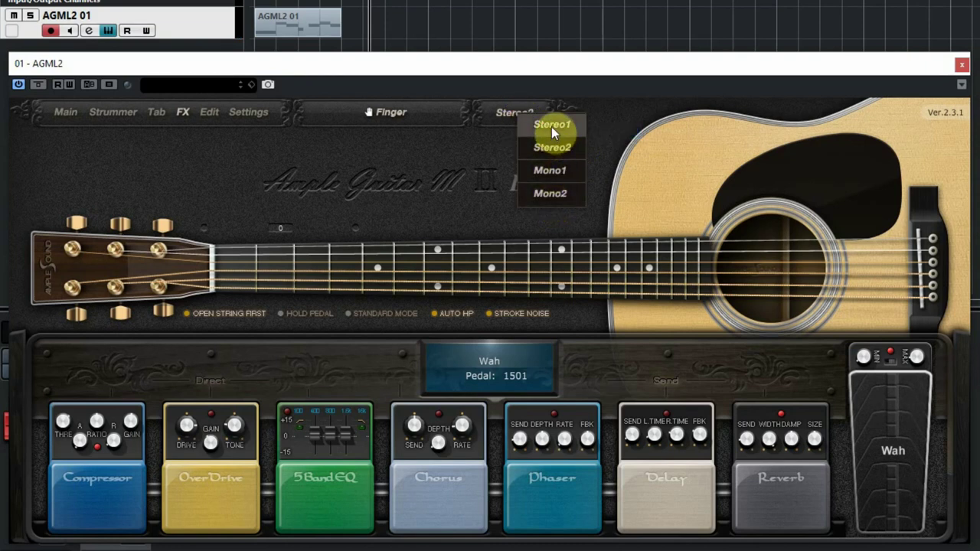
{"action": "left_click", "coordinate": [521, 89]}
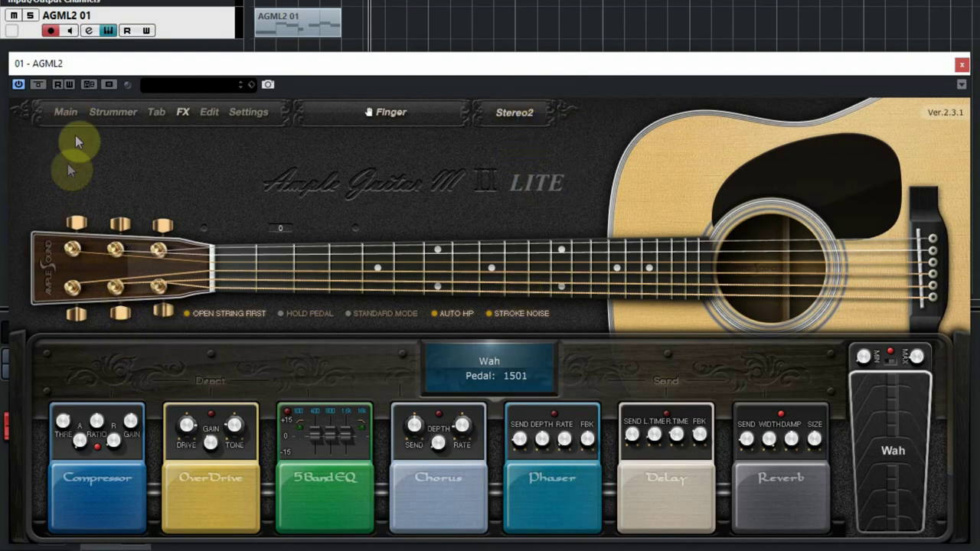
{"action": "left_click", "coordinate": [66, 113]}
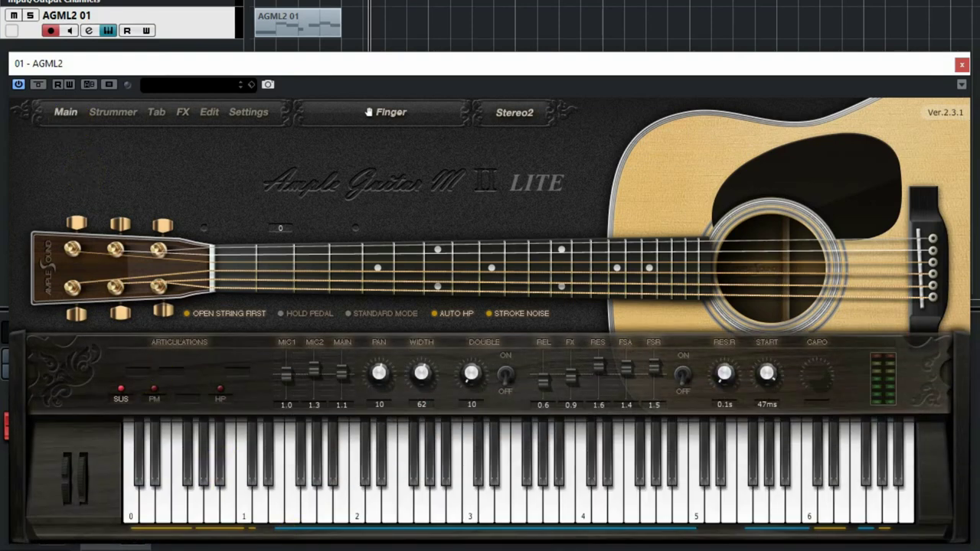